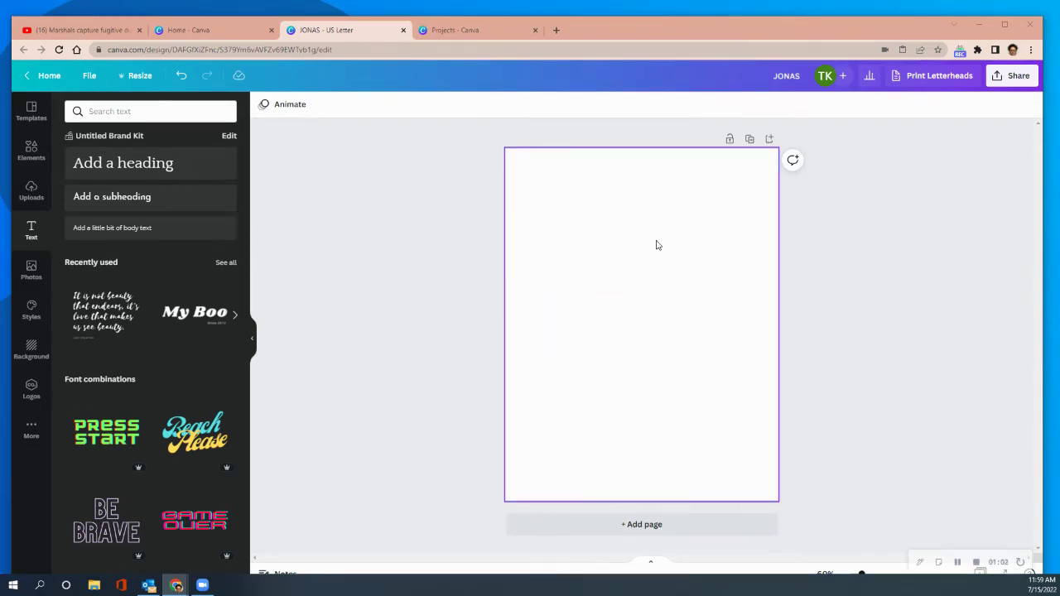
Step: Drop a default heading text box (Quattrocento, size 31.5) onto the blank US Letter page
left_click(166, 164)
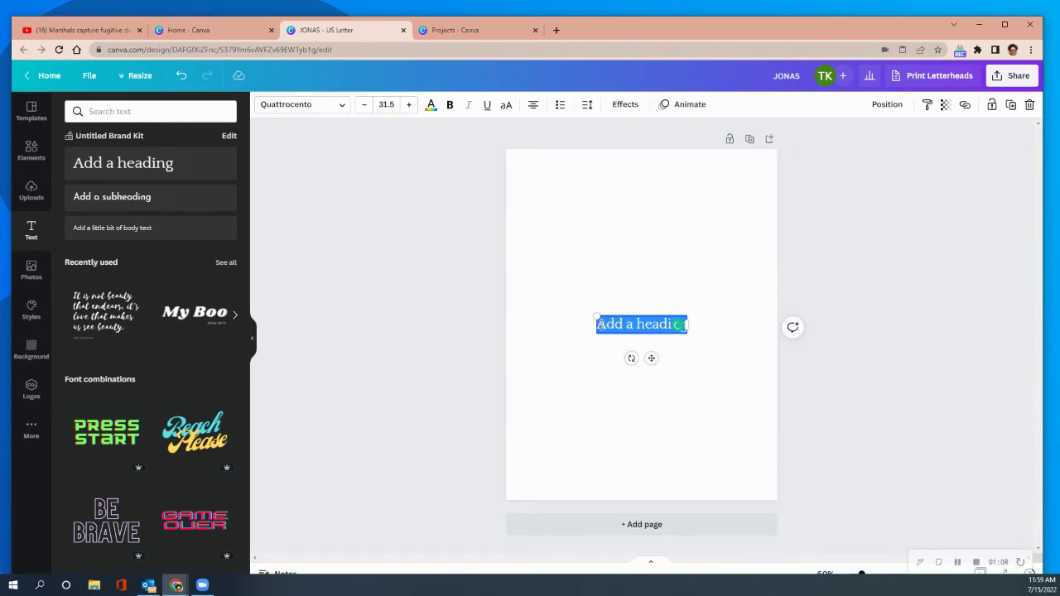
Step: Replace the heading's placeholder words with a single letter J
left_click(672, 325)
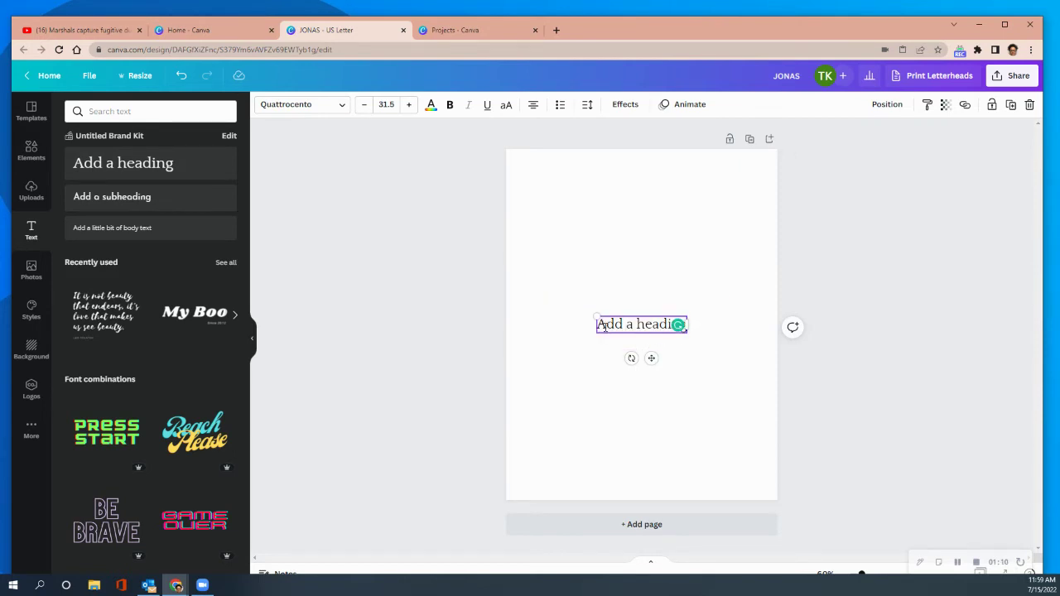
left_click_drag(605, 324, 703, 334)
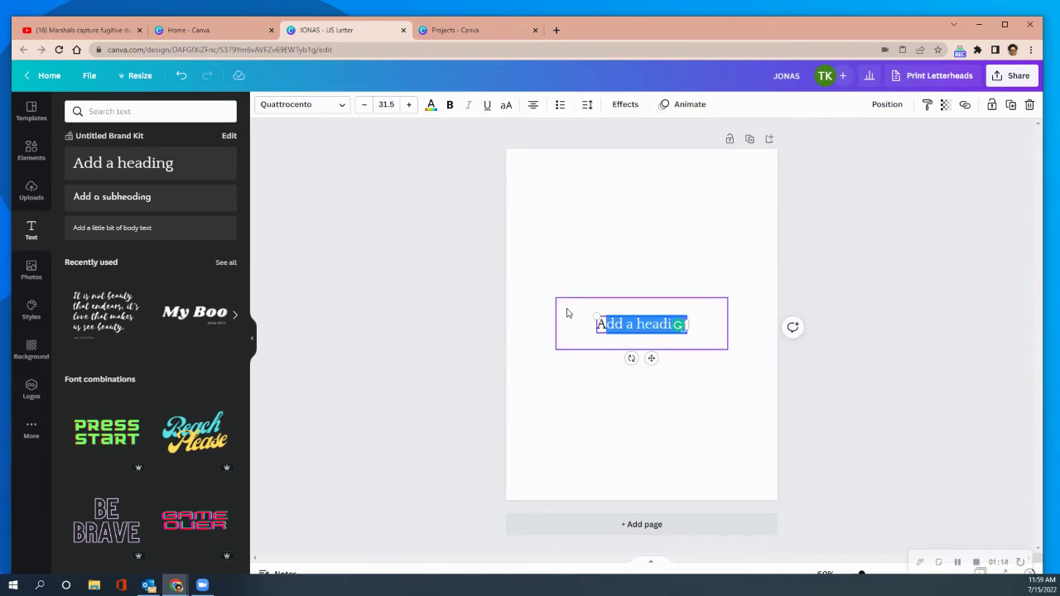
key("BackSpace")
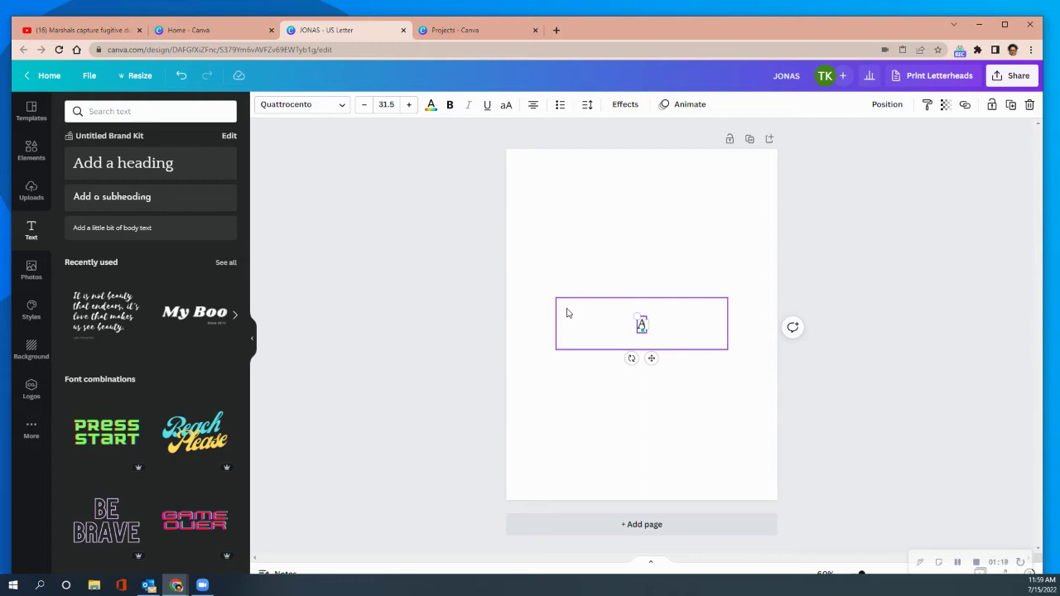
type("I")
key("BackSpace")
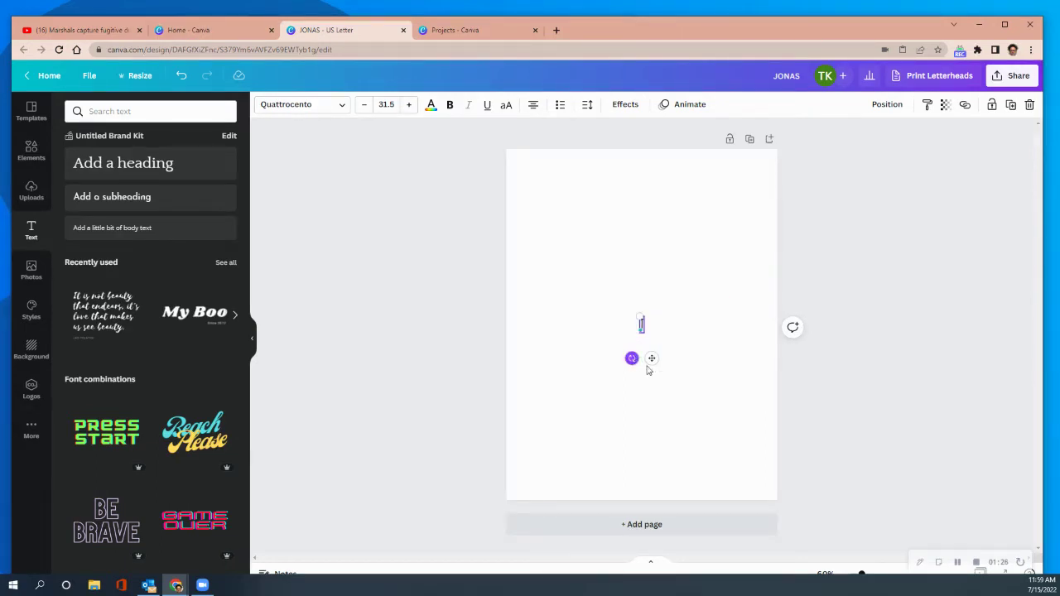
Step: Raise the J's font size from 31.5 to 104
left_click(409, 105)
left_click(410, 104)
left_click(409, 104)
left_click(409, 104)
left_click(410, 106)
left_click(410, 105)
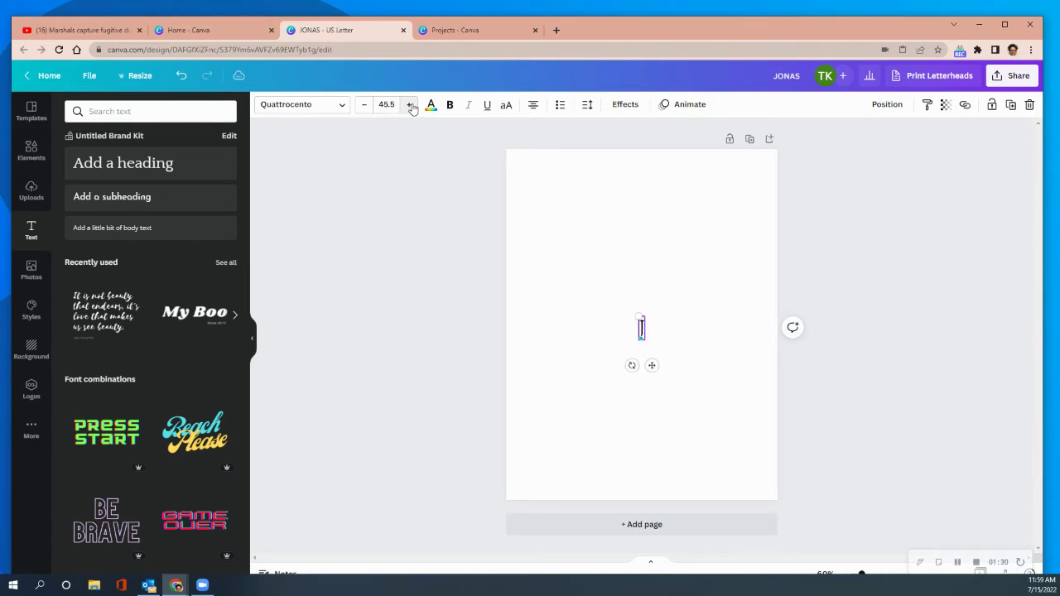
left_click(410, 105)
left_click(410, 105)
left_click(410, 105)
left_click(410, 105)
left_click(410, 106)
left_click(410, 105)
left_click(410, 106)
left_click(410, 105)
left_click(410, 105)
left_click(410, 105)
left_click(410, 105)
left_click(410, 105)
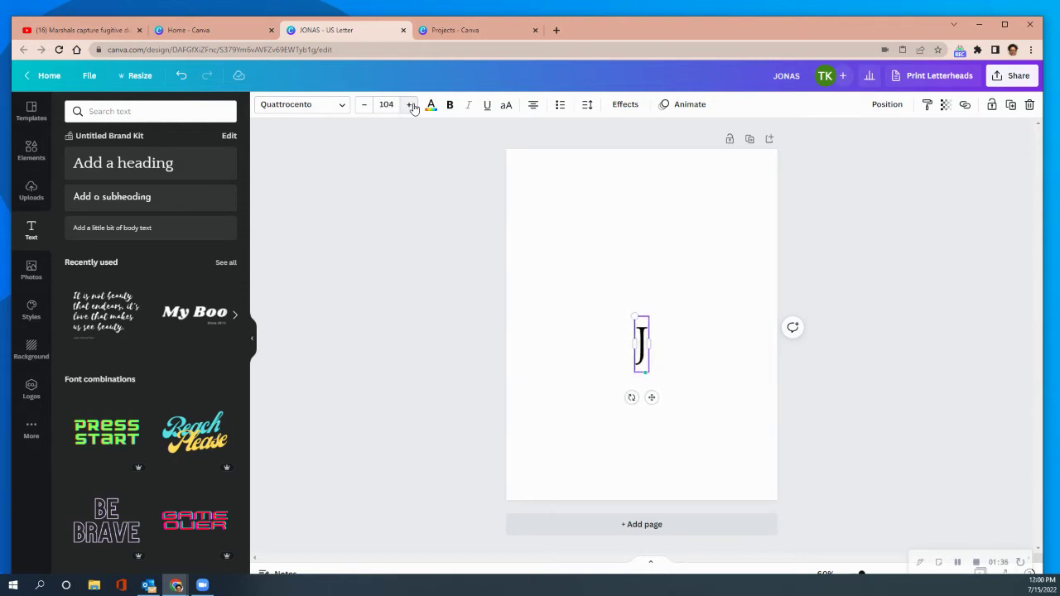
Step: Switch the J's font from Quattrocento to Playfair Display via a 'play' font search
left_click(341, 108)
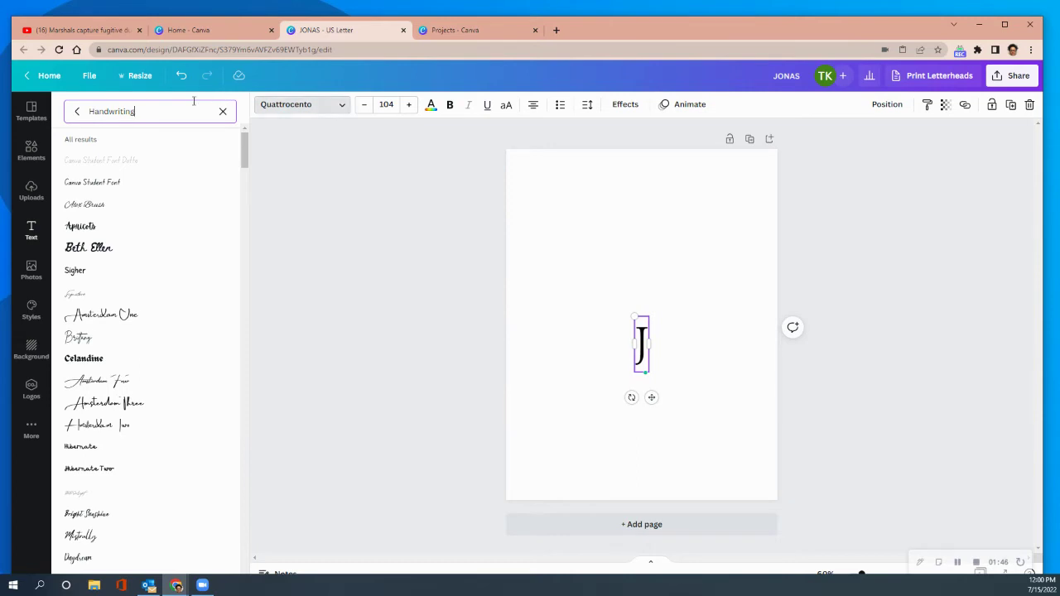
double_click(120, 111)
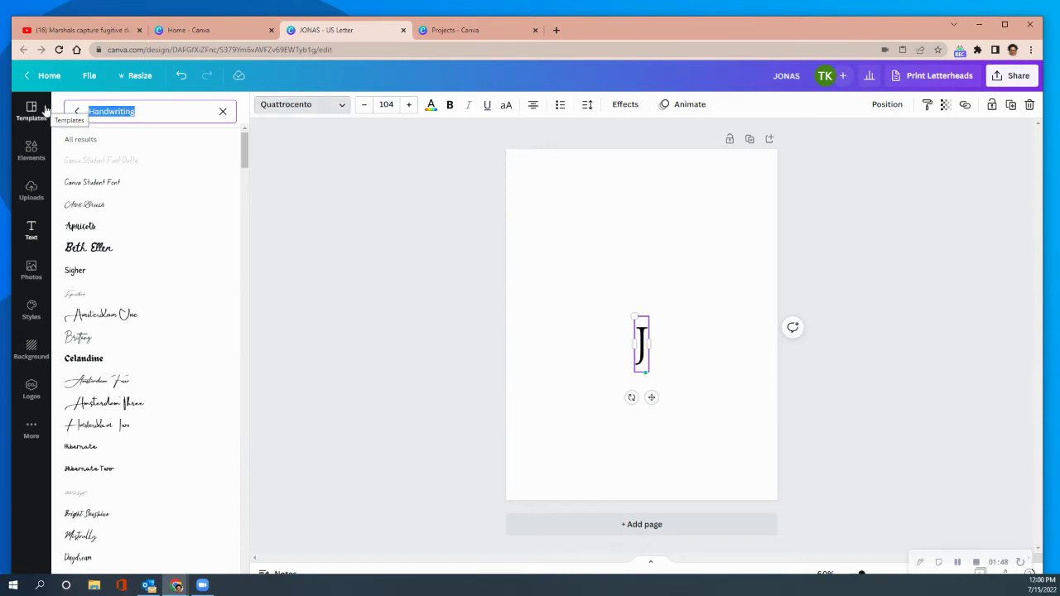
type("play")
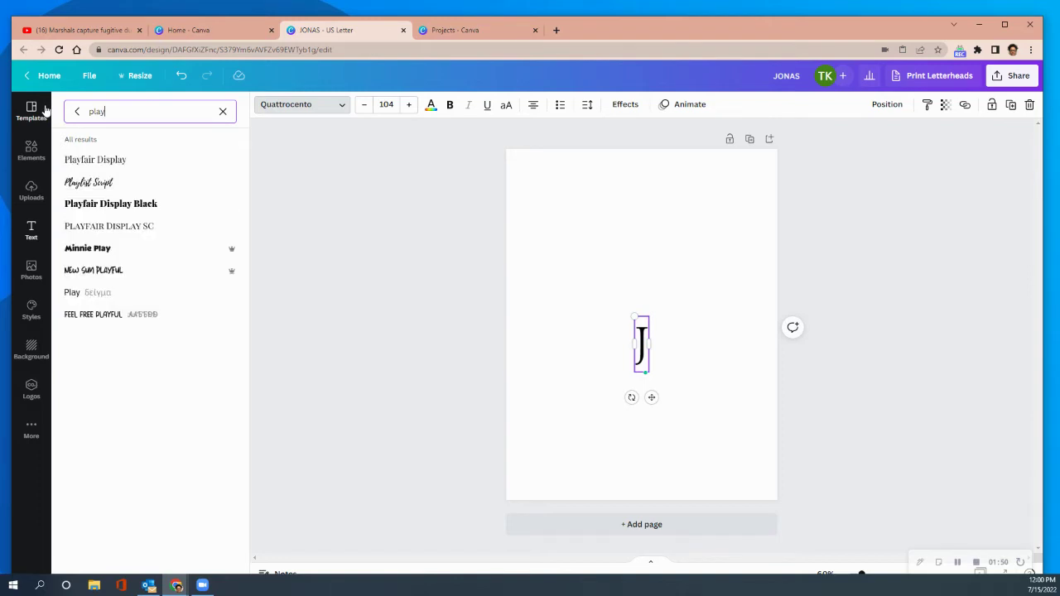
left_click(72, 164)
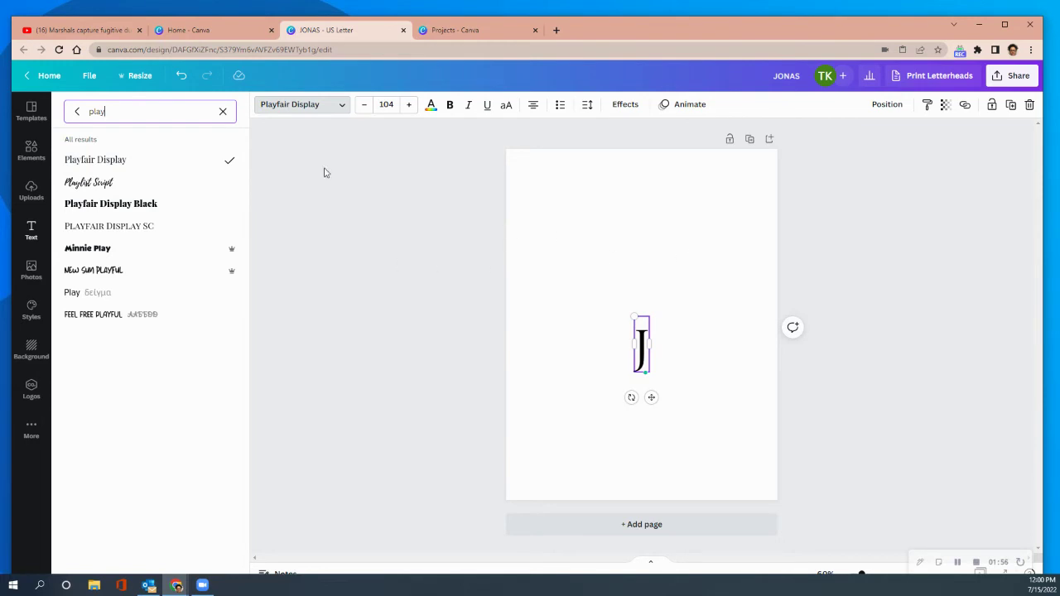
key("Escape")
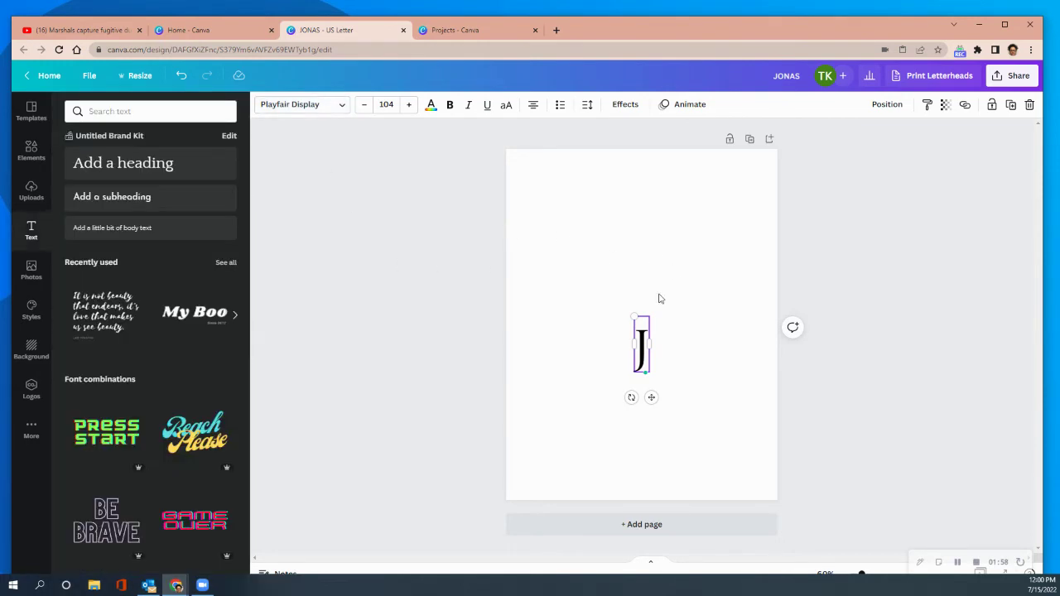
Step: Widen the J's text box on both the left and right sides
double_click(636, 343)
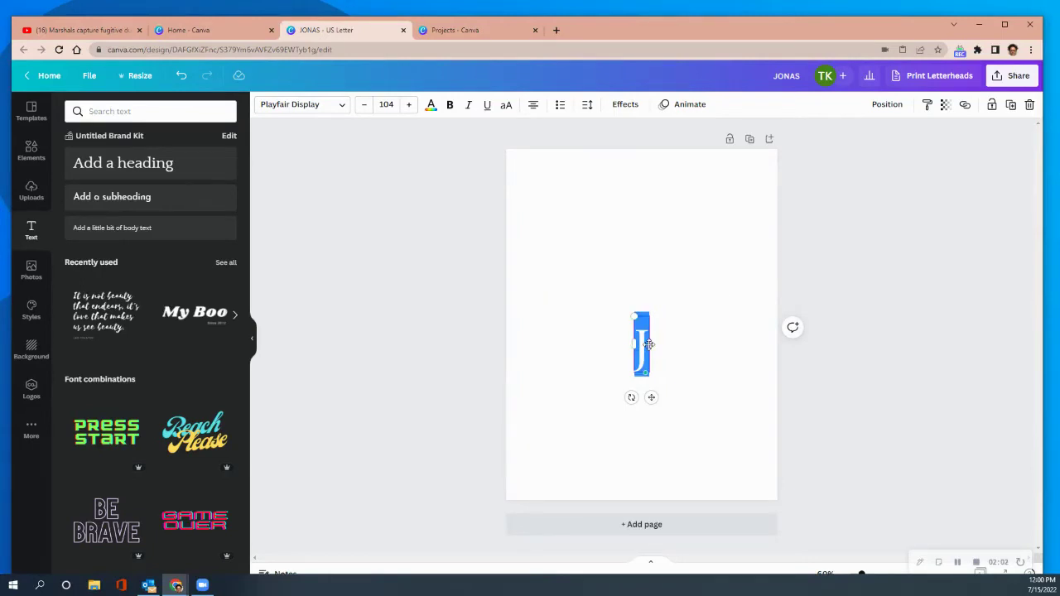
left_click_drag(651, 397, 637, 316)
key("Escape")
left_click_drag(636, 263, 671, 260)
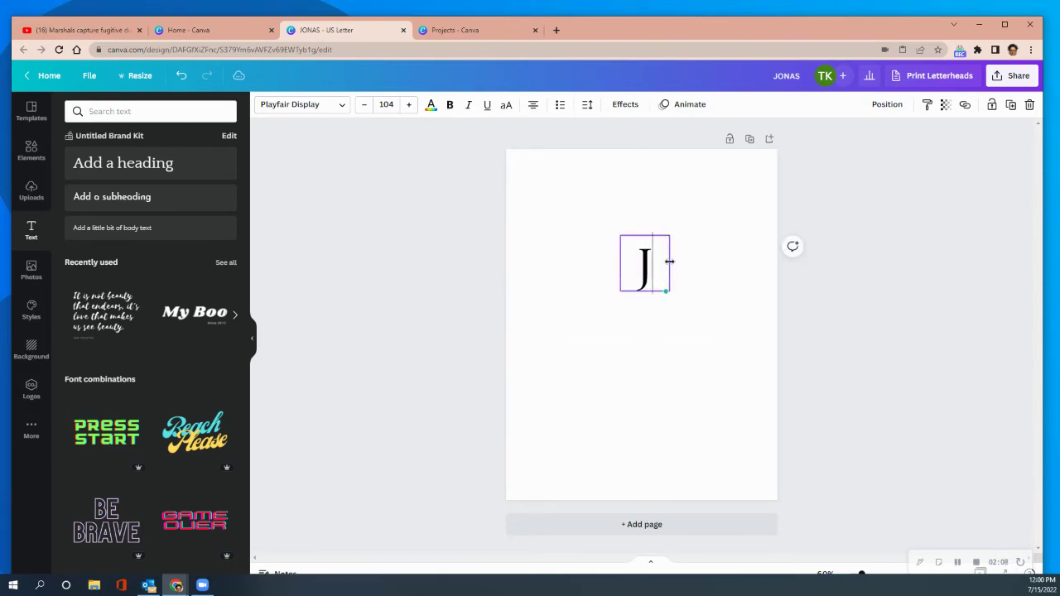
double_click(642, 264)
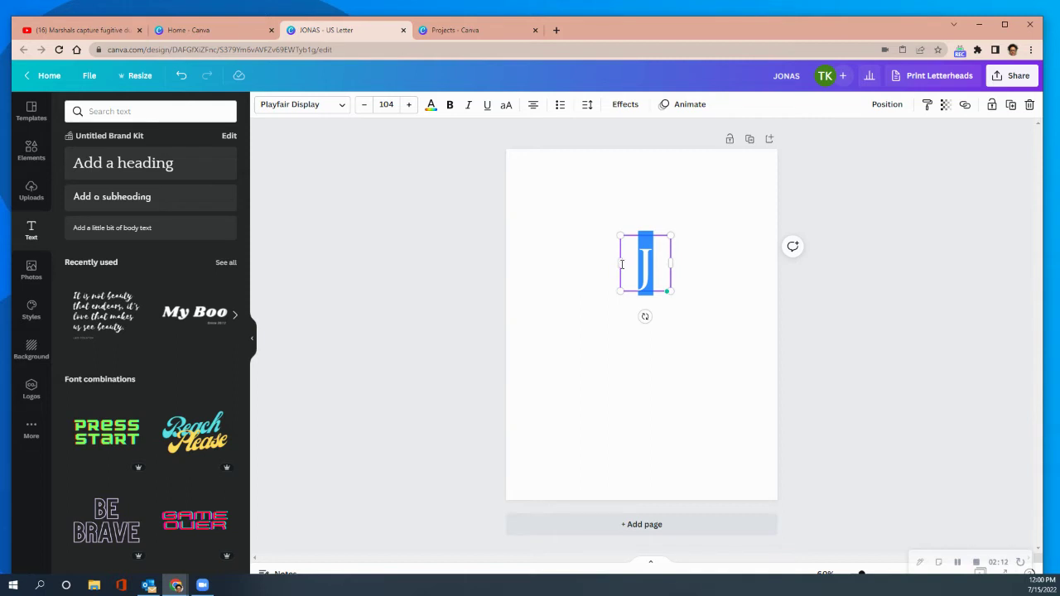
left_click_drag(622, 265, 591, 264)
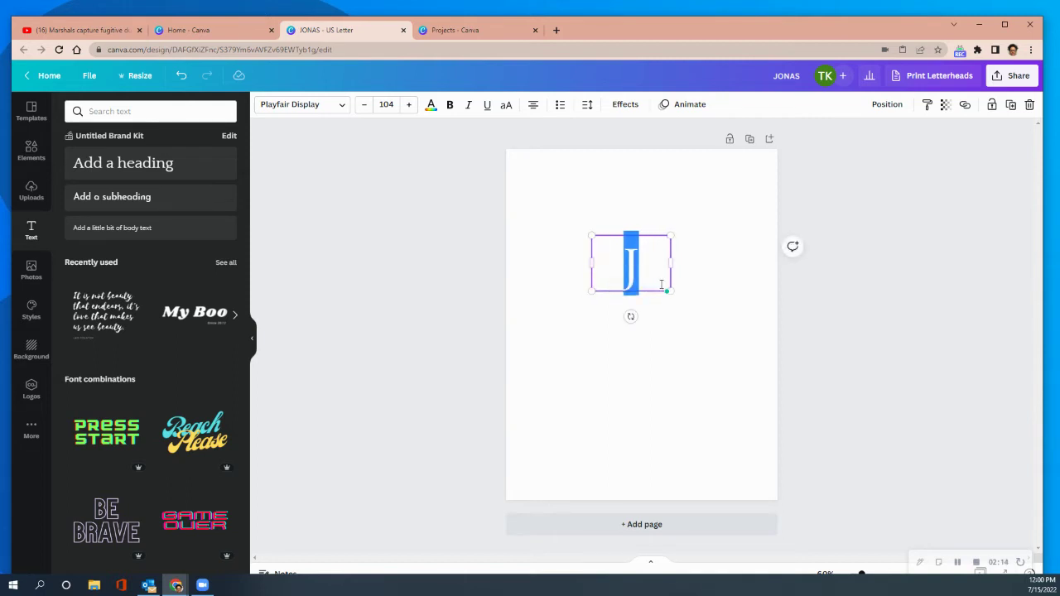
left_click_drag(665, 287, 693, 381)
Step: Resize the J to font size 201 and centre it horizontally near the top
left_click(656, 277)
left_click_drag(668, 273, 639, 248)
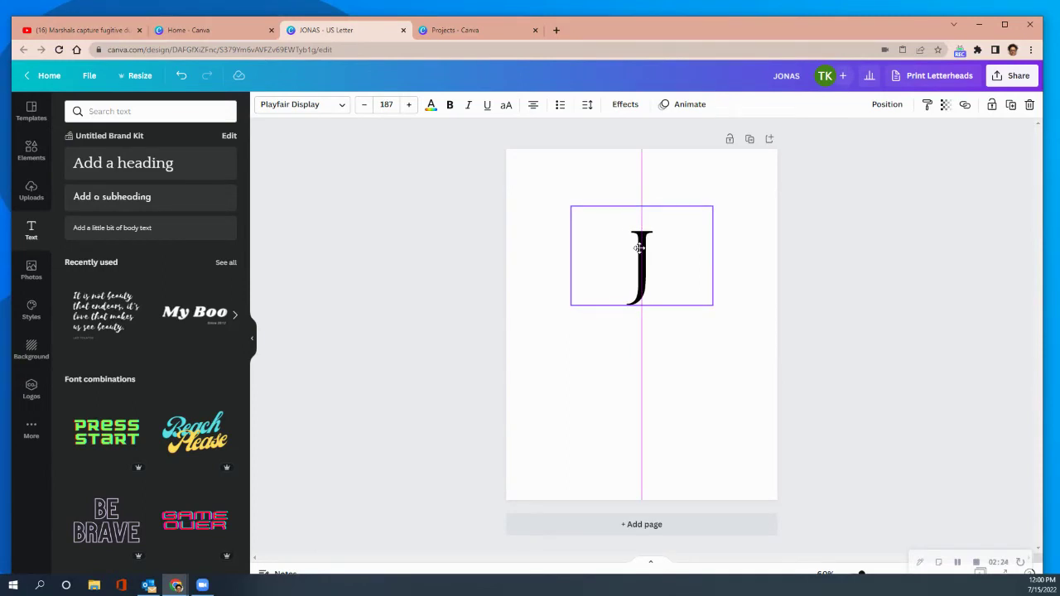
left_click_drag(640, 247, 639, 248)
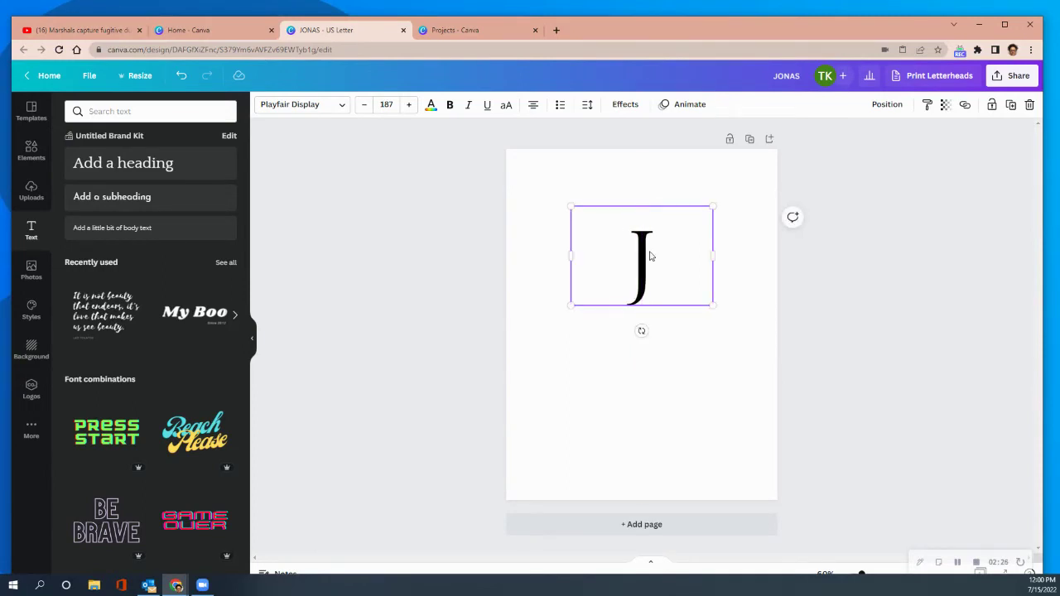
left_click_drag(710, 304, 718, 309)
left_click_drag(651, 270, 642, 260)
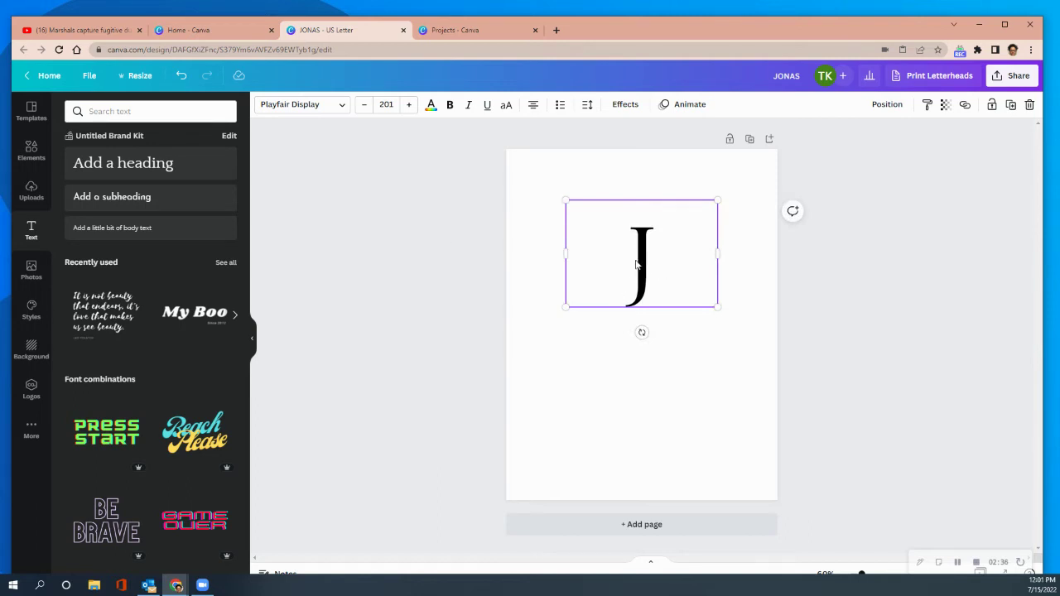
Step: Copy and paste the J, placing the copy overlapping just below the original
right_click(636, 265)
left_click(669, 276)
right_click(655, 268)
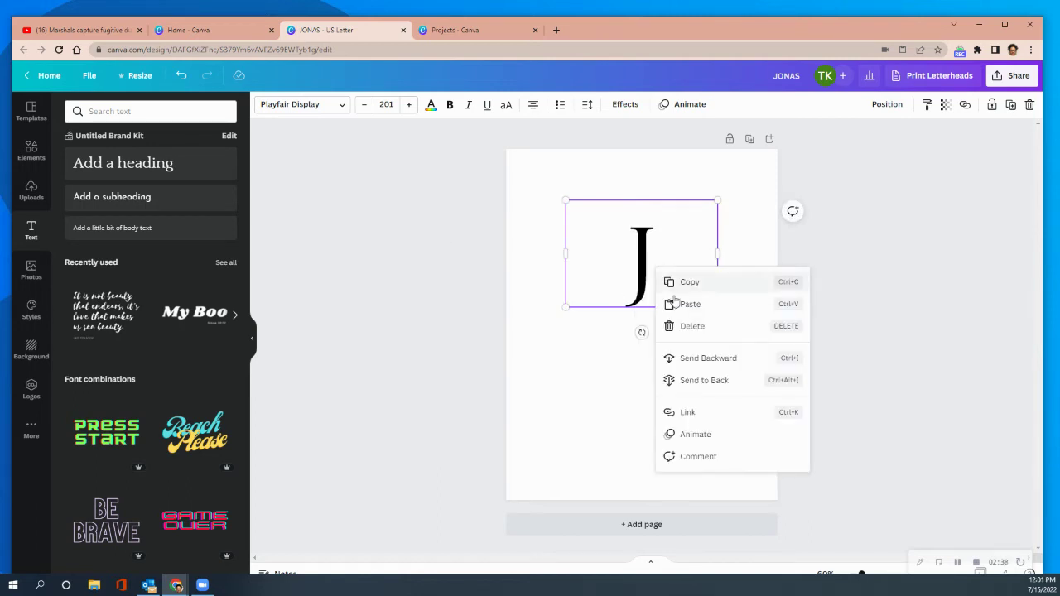
left_click(678, 304)
left_click_drag(651, 296, 640, 329)
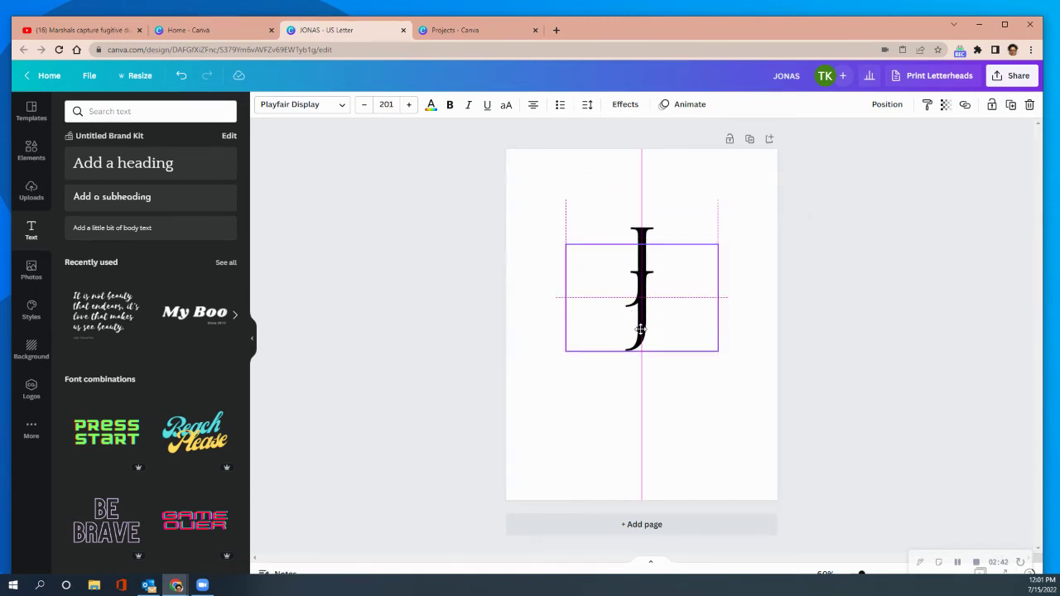
left_click_drag(640, 329, 641, 329)
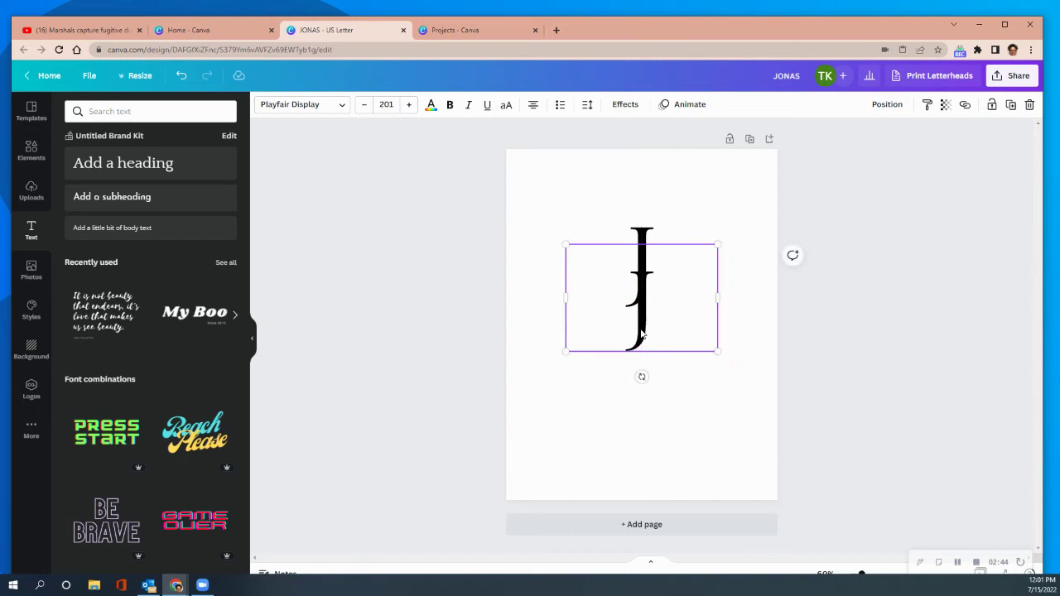
left_click(651, 385)
left_click_drag(639, 338, 642, 339)
left_click(688, 410)
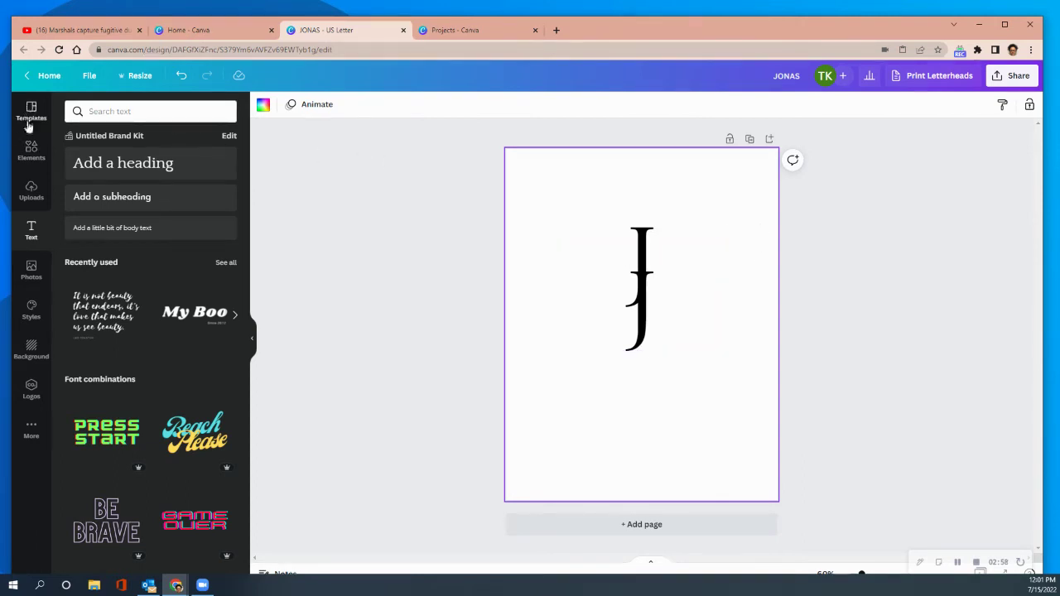
Step: Add a square shape from Elements and change its fill to white
left_click(31, 146)
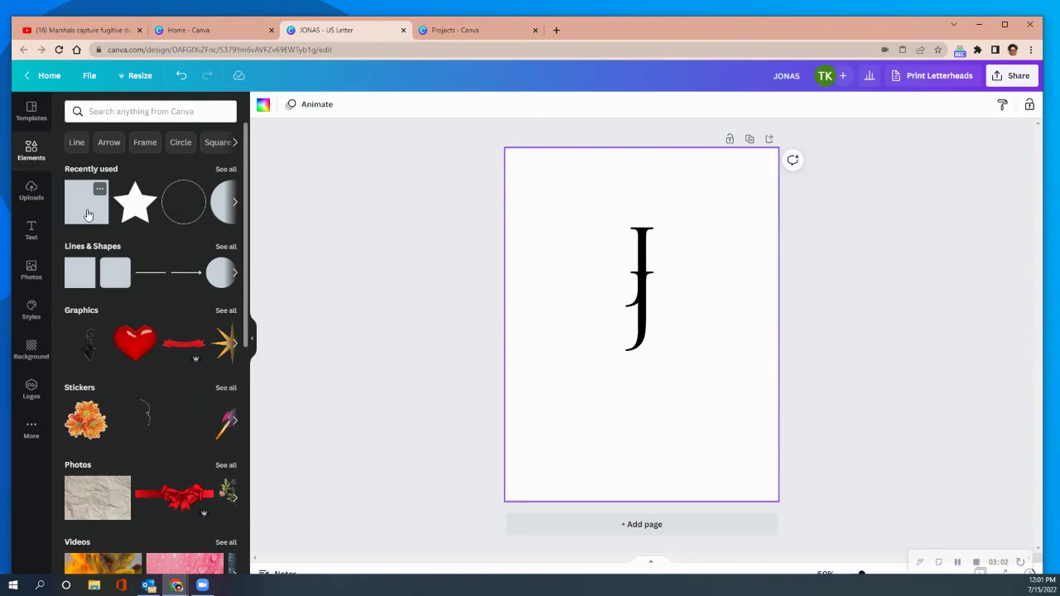
left_click(87, 214)
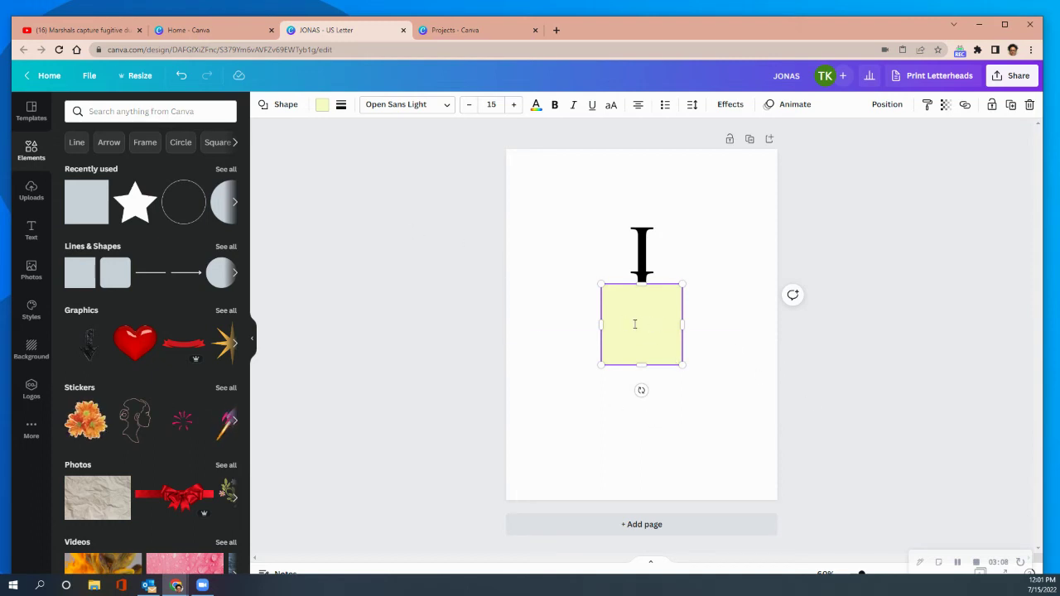
left_click(536, 233)
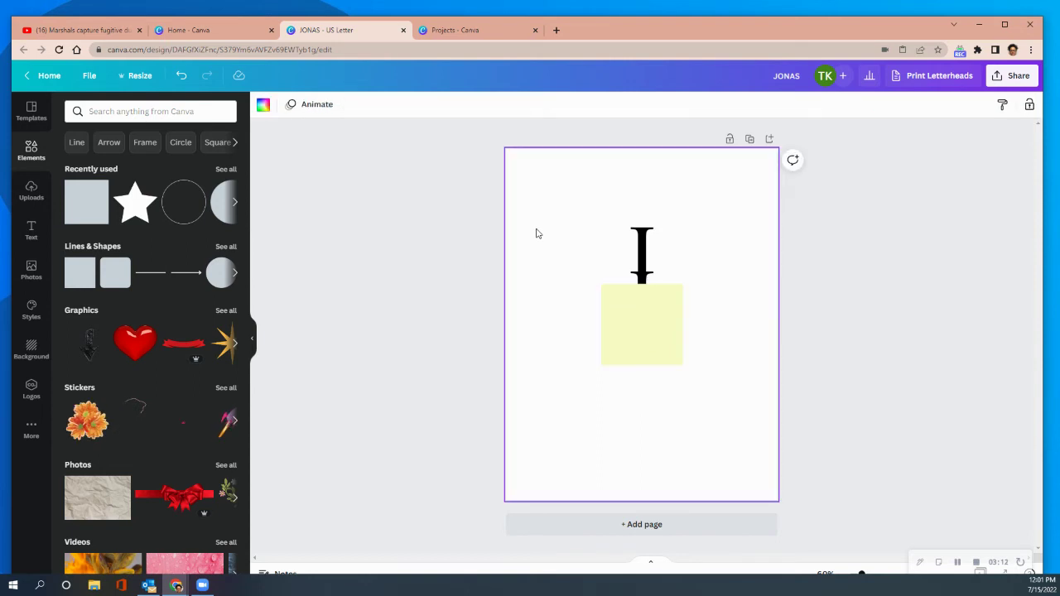
left_click(648, 334)
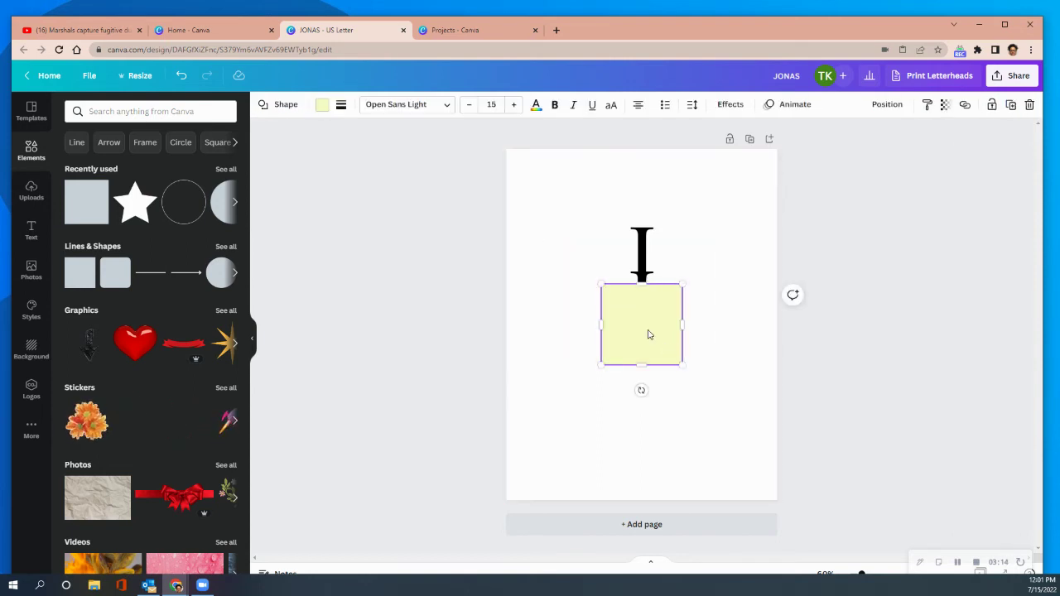
left_click(322, 105)
left_click(194, 162)
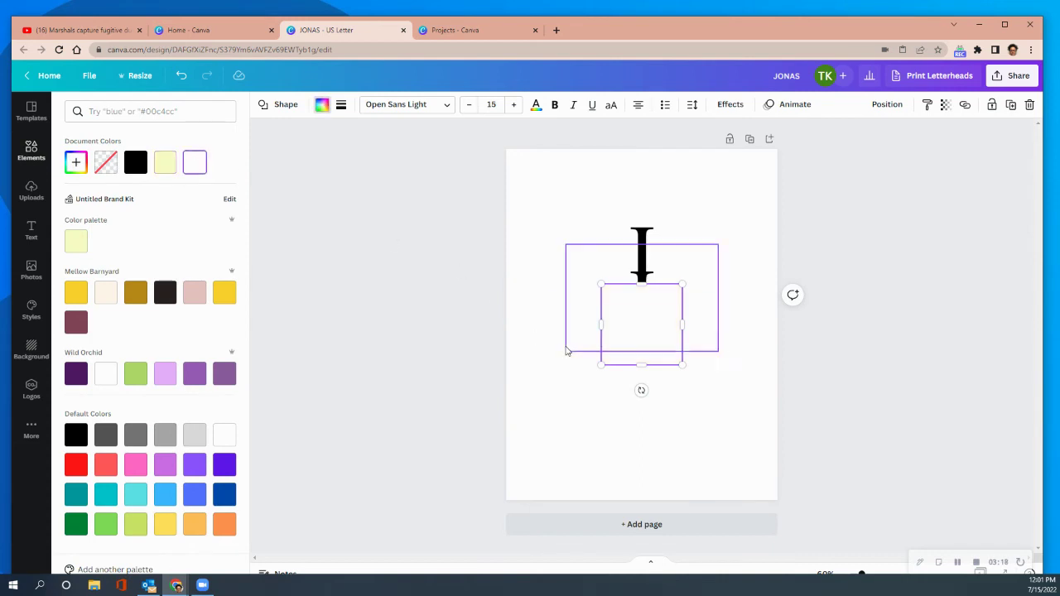
Step: Reshape the white square into a wide bar covering the middle of the J's stem
left_click_drag(642, 364, 657, 326)
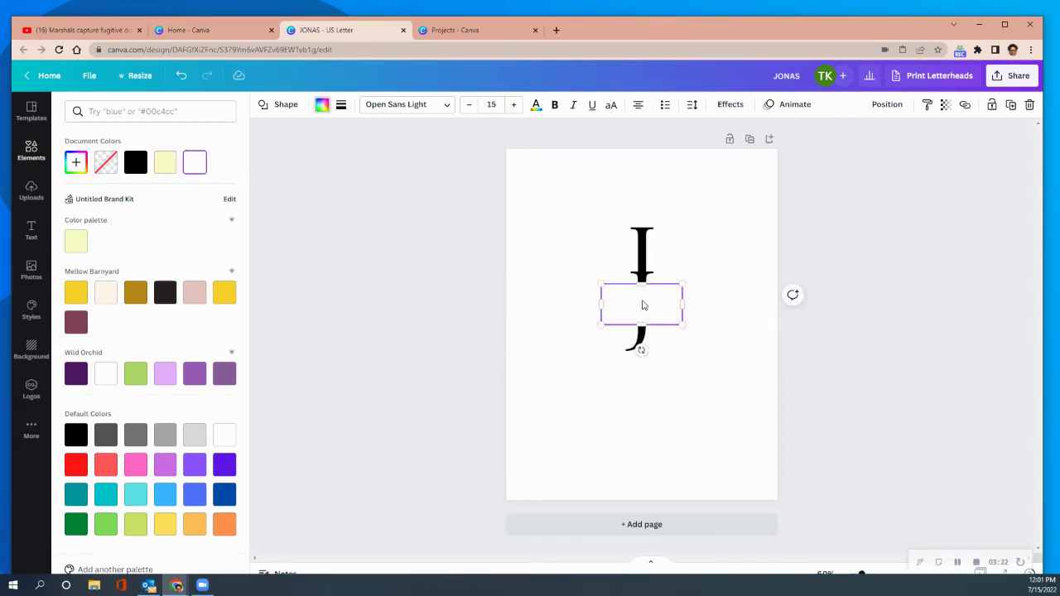
left_click_drag(643, 306, 576, 285)
mouse_move(684, 287)
left_mouse_down()
mouse_move(712, 287)
mouse_move(703, 284)
left_mouse_up()
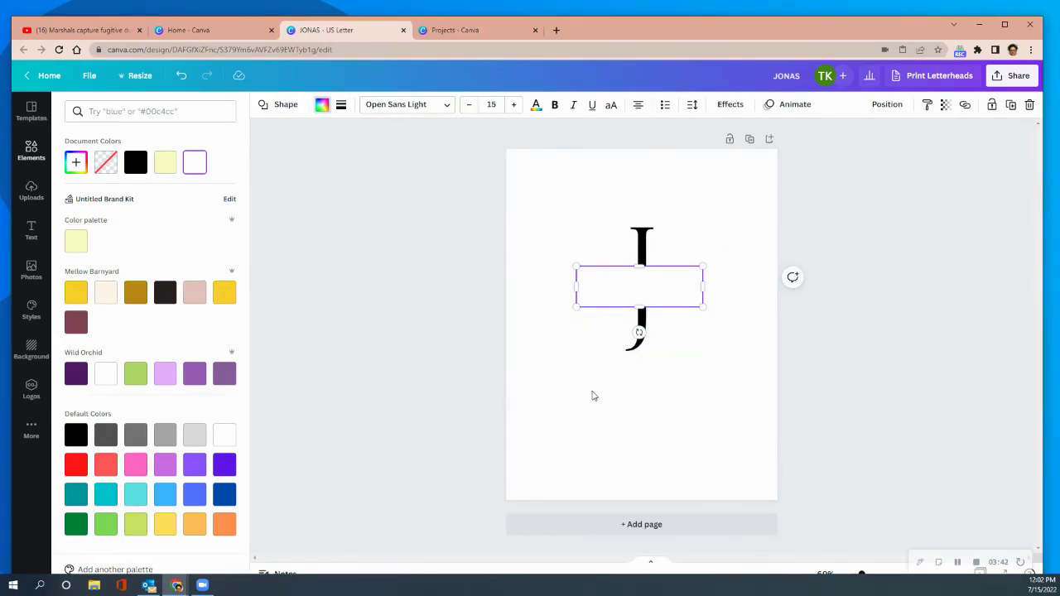
left_click(17, 150)
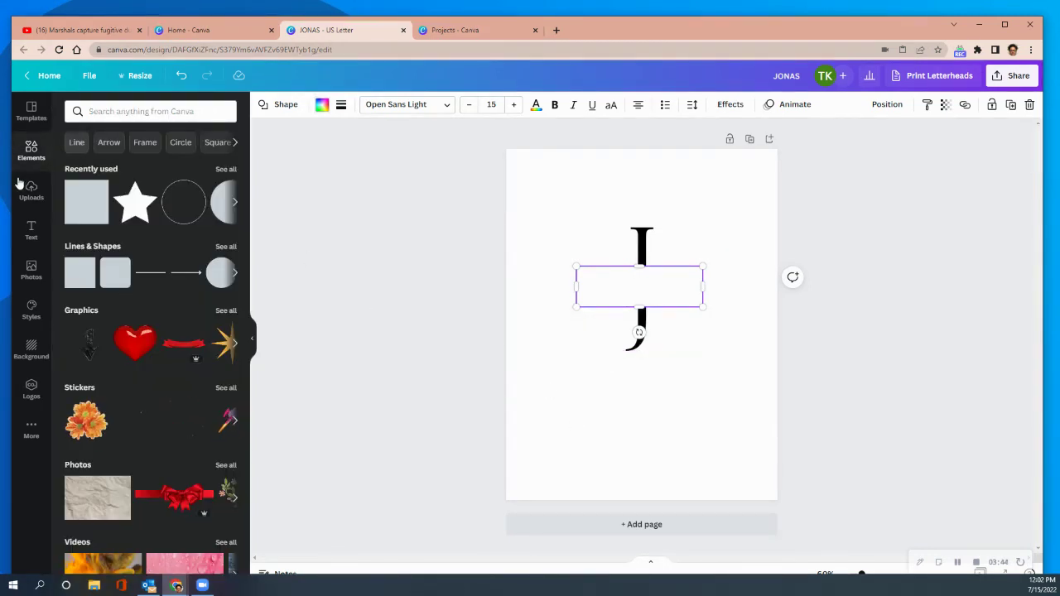
Step: Add a new heading and replace its text with JONAS
left_click(31, 230)
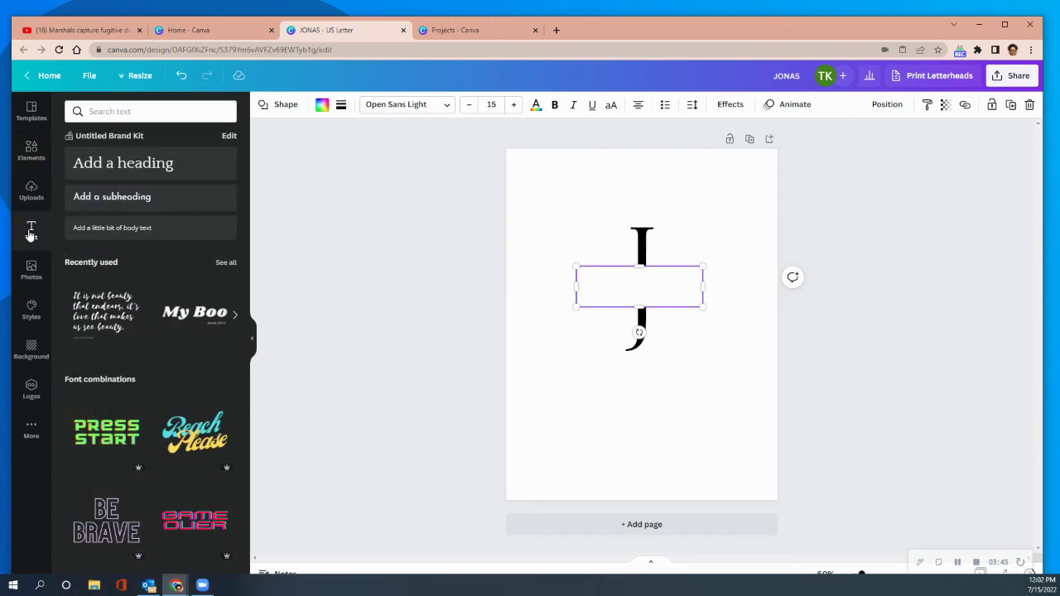
left_click(119, 165)
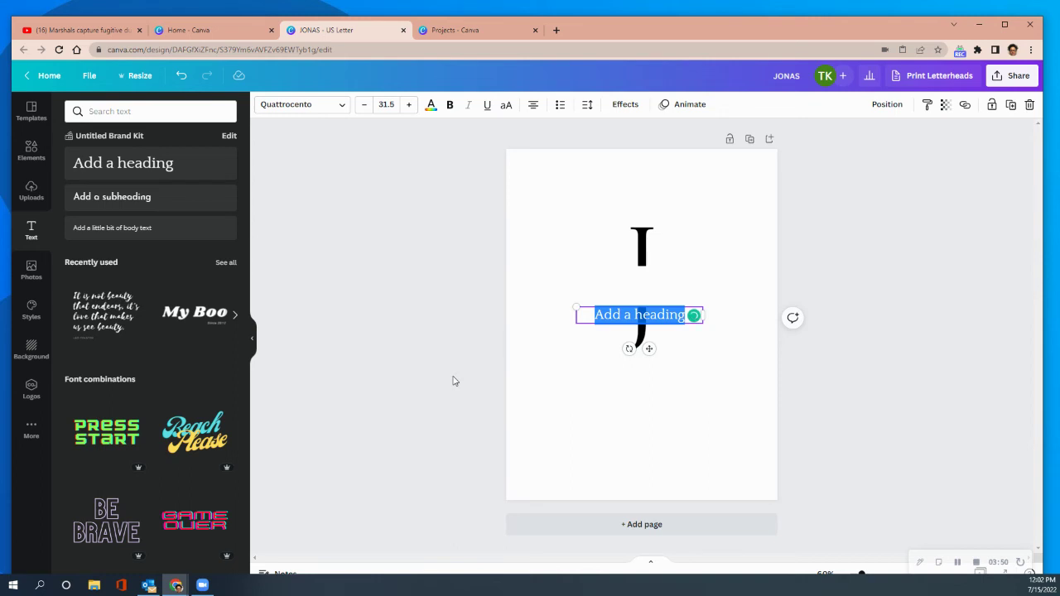
key("BackSpace")
type("JONAS")
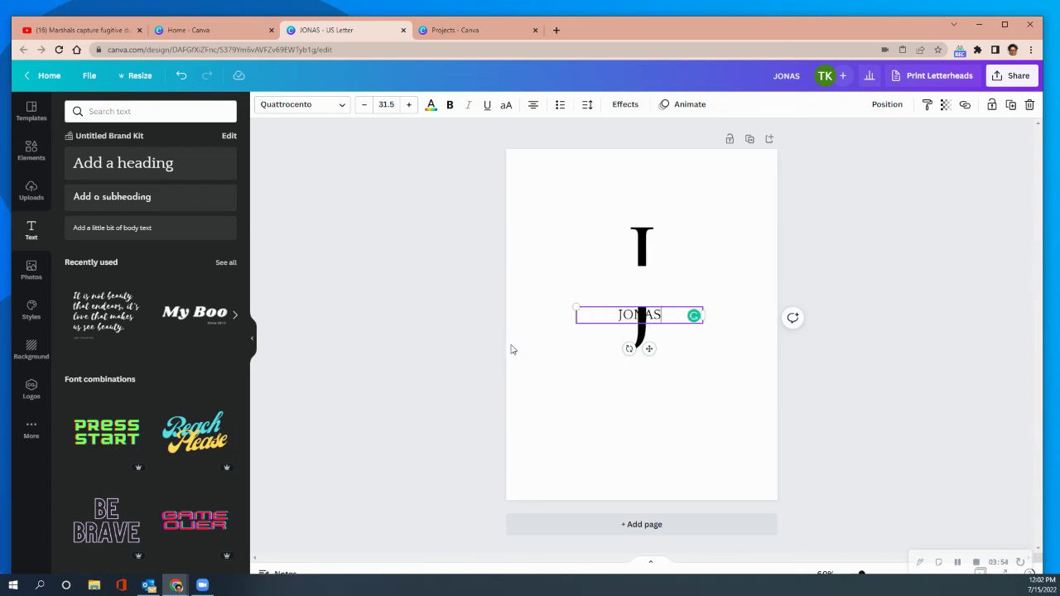
Step: Set the word JONAS in the Playfair Display font
left_click_drag(661, 314, 619, 314)
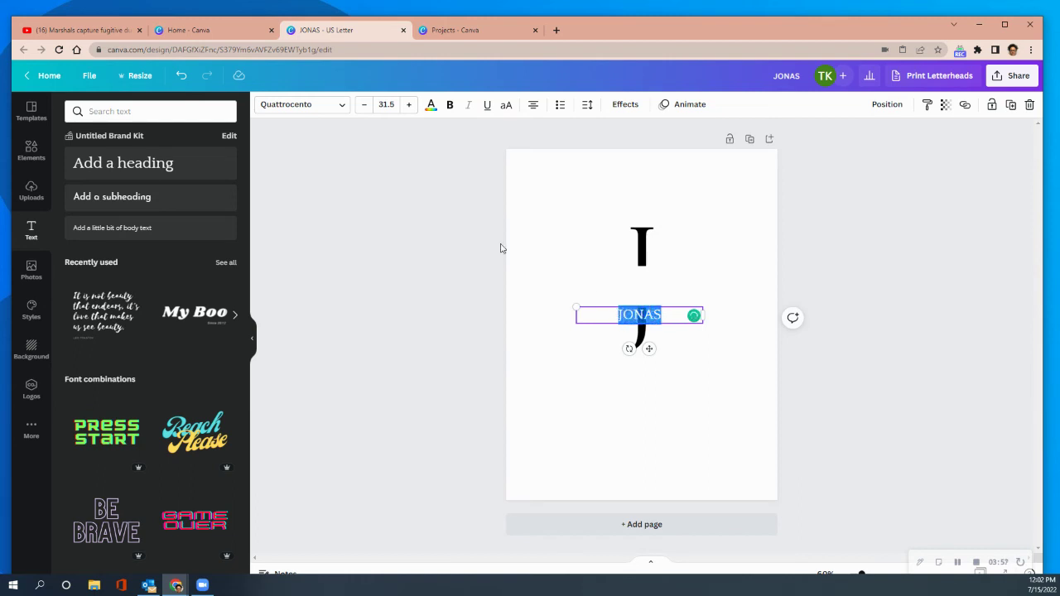
left_click(338, 106)
type("play")
left_click(100, 159)
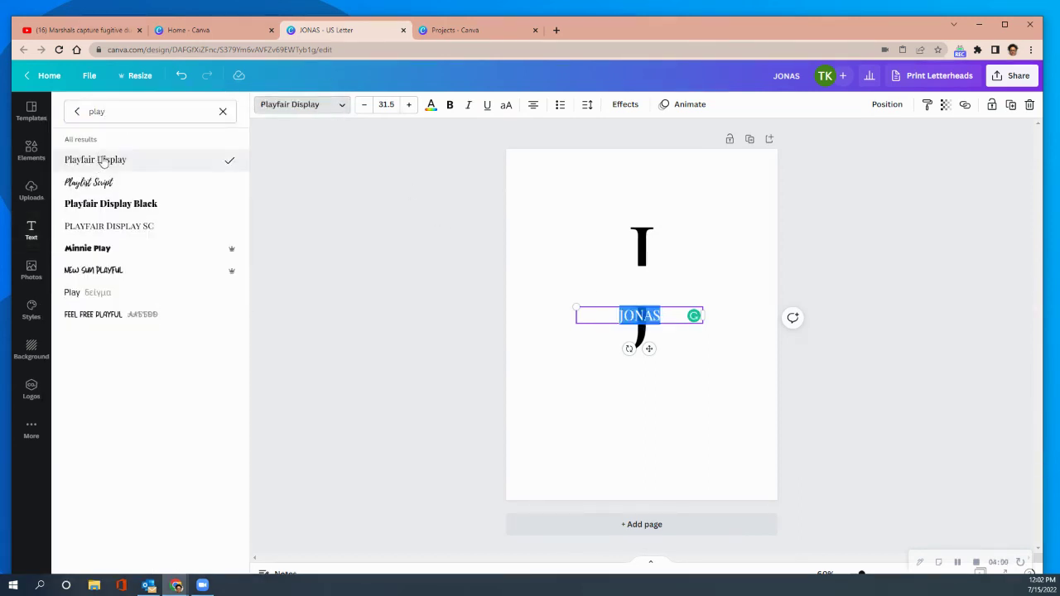
key("Escape")
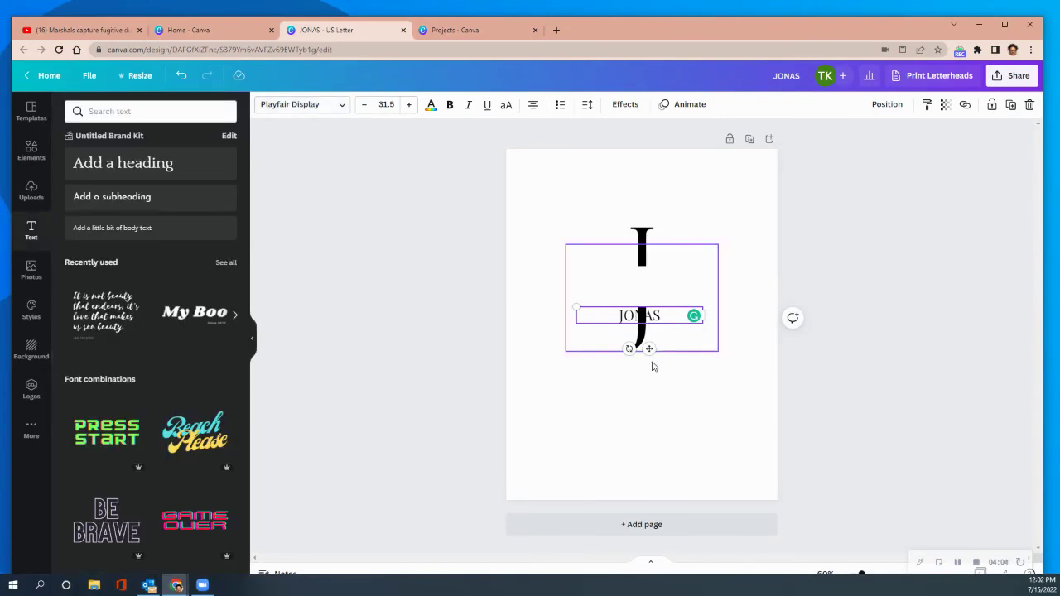
Step: Move JONAS up between the I and the J and begin enlarging it
left_click_drag(651, 350, 652, 328)
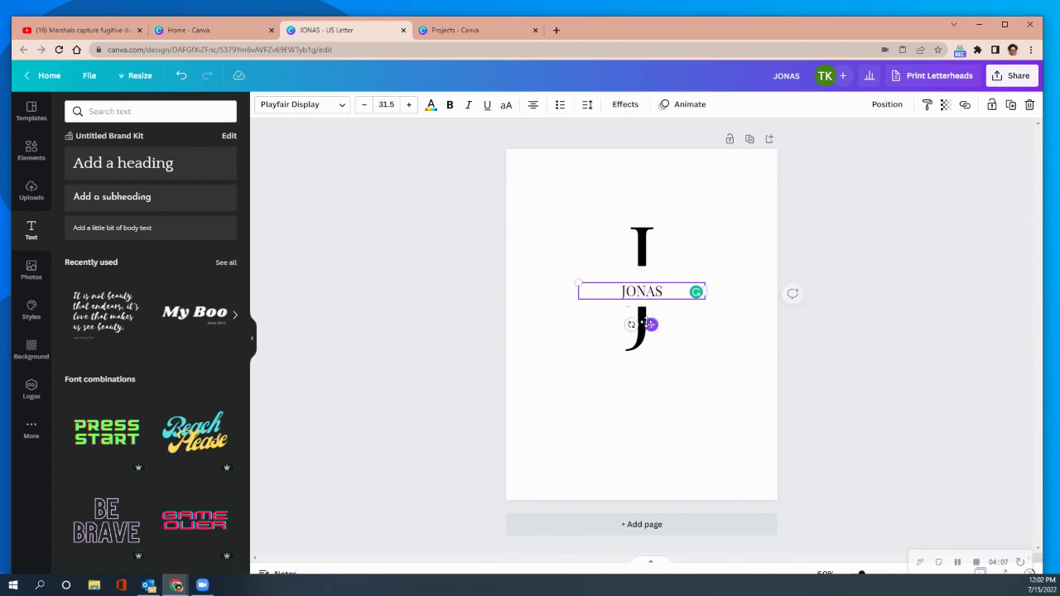
left_click(409, 105)
left_click(409, 104)
left_click(409, 105)
left_click(410, 105)
left_click(409, 104)
left_click(409, 105)
left_click(409, 105)
Step: Keep JONAS centred while raising its font size to 64.5
left_click_drag(653, 328, 653, 322)
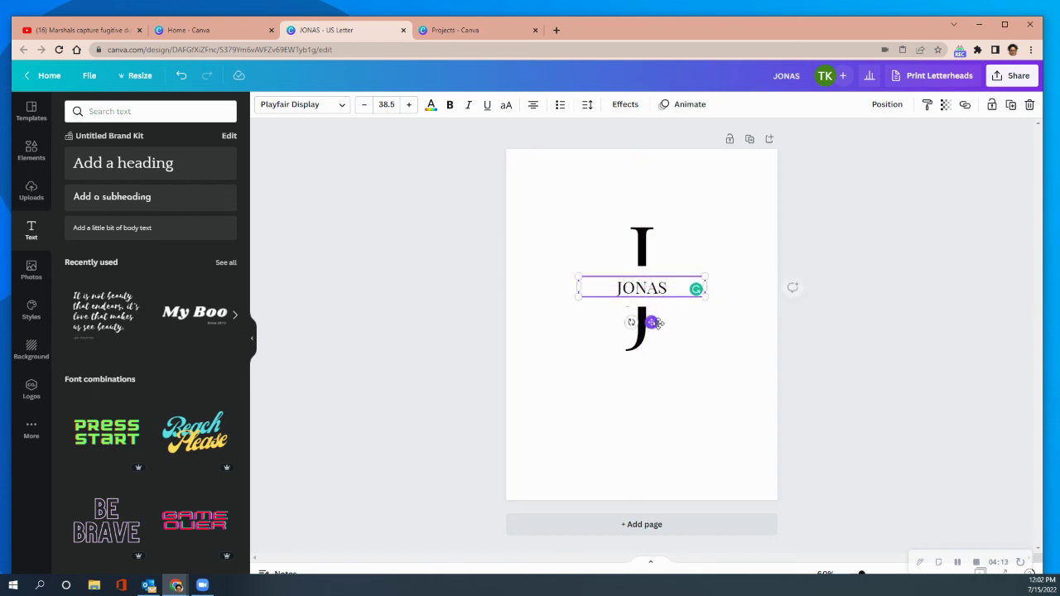
left_click(408, 105)
left_click(408, 105)
left_click(410, 105)
left_click(410, 106)
left_click(410, 105)
left_click(410, 105)
left_click(411, 105)
left_click(411, 105)
left_click(410, 105)
left_click(411, 106)
left_click(411, 105)
left_click(411, 105)
left_click(411, 105)
left_click(411, 105)
left_click(411, 105)
left_click(411, 105)
left_click(411, 105)
left_click(411, 106)
left_click(411, 105)
left_click(411, 105)
left_click(411, 106)
left_click(411, 105)
left_click(411, 106)
left_click(411, 105)
left_click(411, 105)
left_click(411, 105)
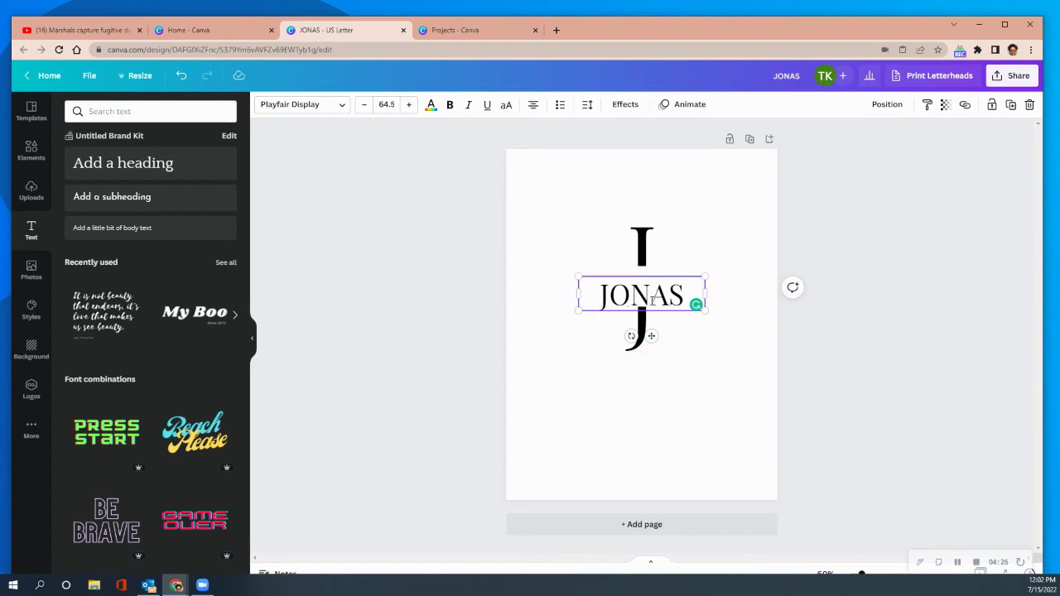
Step: Recentre JONAS and raise its font size to 76.5
left_click_drag(651, 337, 653, 332)
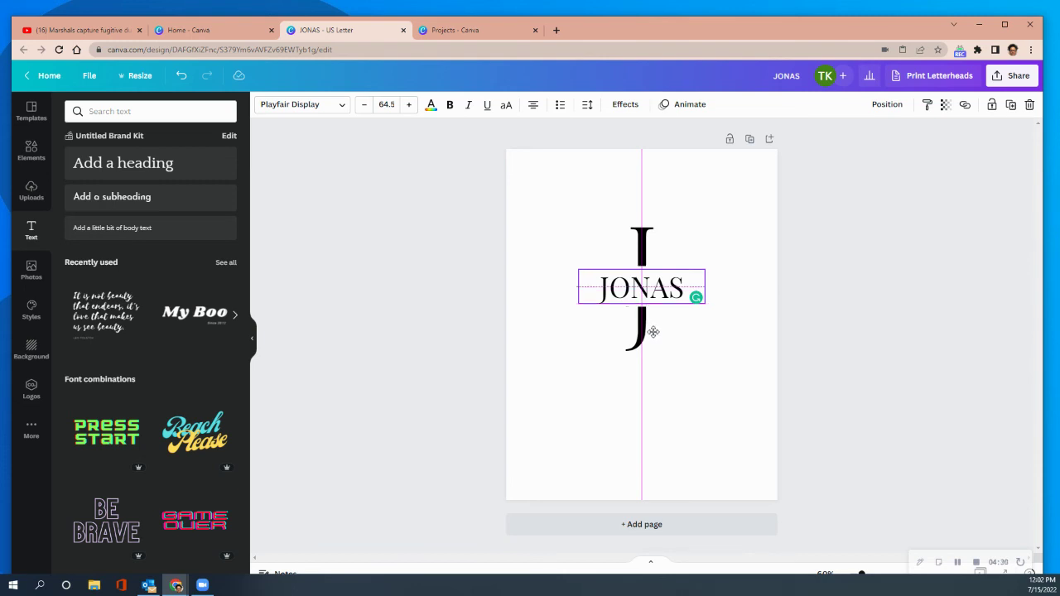
left_click_drag(655, 332, 652, 331)
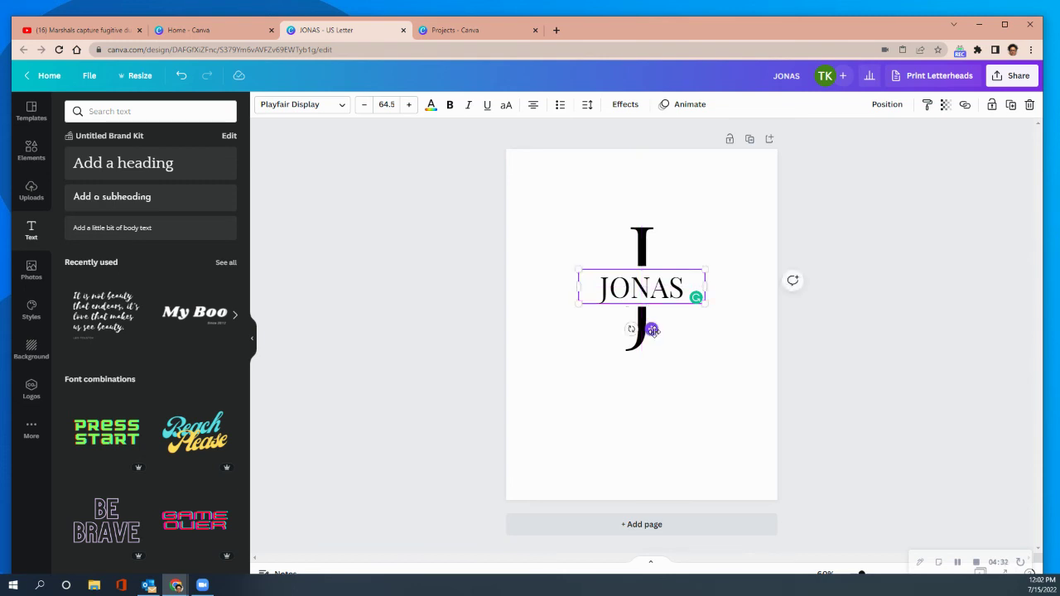
left_click(409, 104)
left_click(409, 104)
left_click(409, 105)
left_click(409, 105)
left_click(409, 105)
left_click(409, 104)
left_click(410, 104)
left_click(409, 104)
left_click(409, 104)
left_click(409, 104)
left_click(410, 104)
left_click(410, 105)
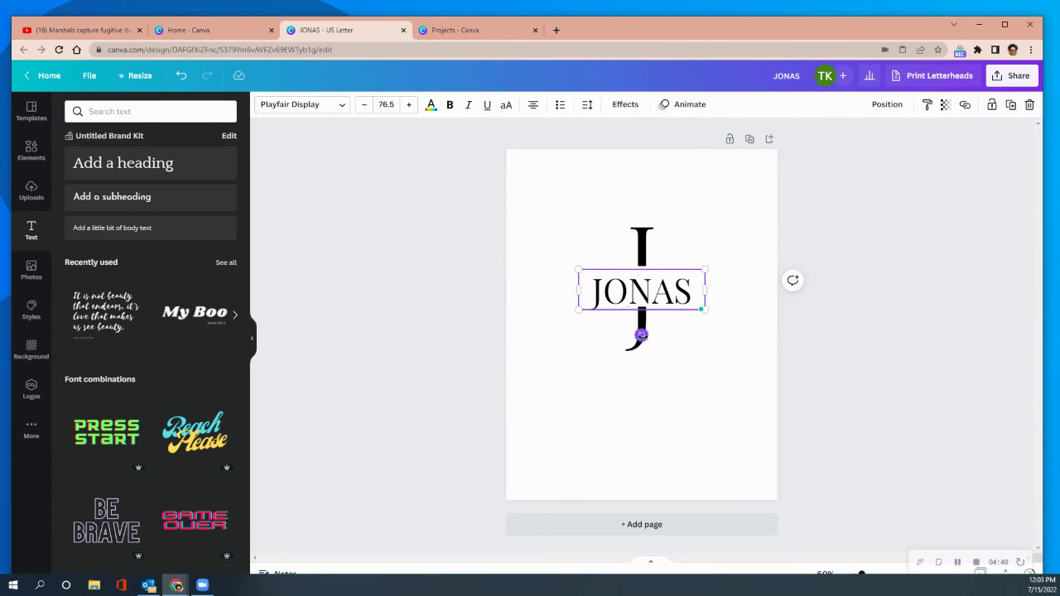
Step: Level JONAS at 0° rotation and settle it centred across the monogram's gap
left_click(724, 371)
left_click(654, 347)
left_click(648, 293)
left_click_drag(641, 334, 643, 331)
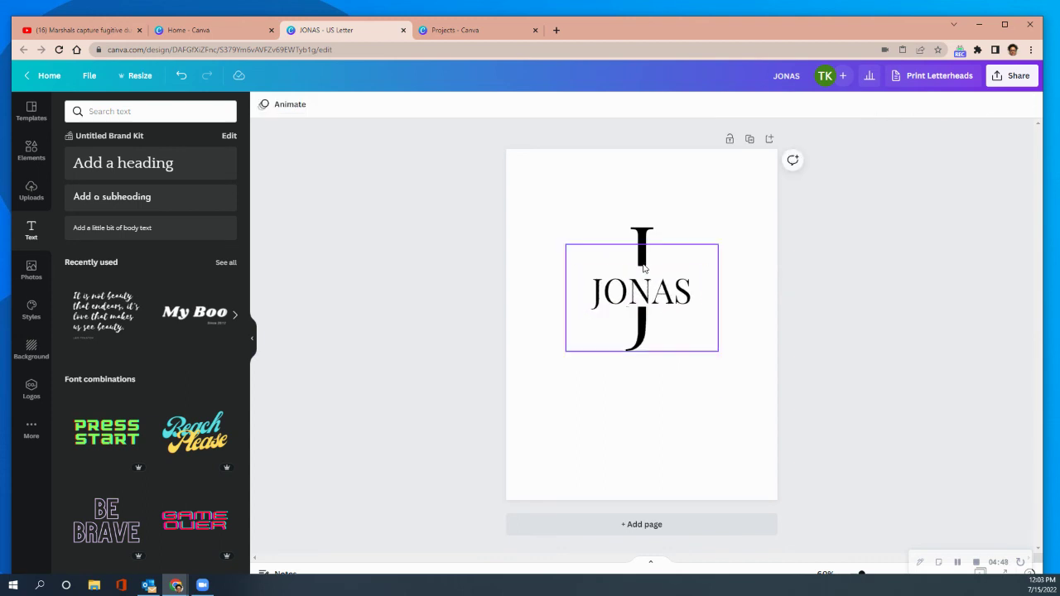
left_click_drag(645, 292, 649, 285)
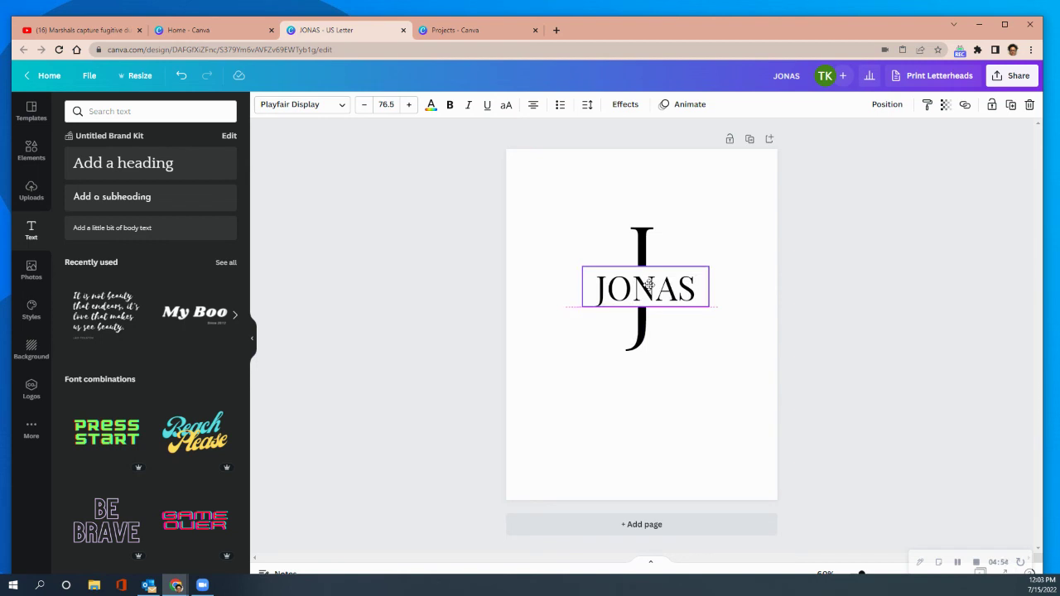
left_click_drag(649, 285, 650, 284)
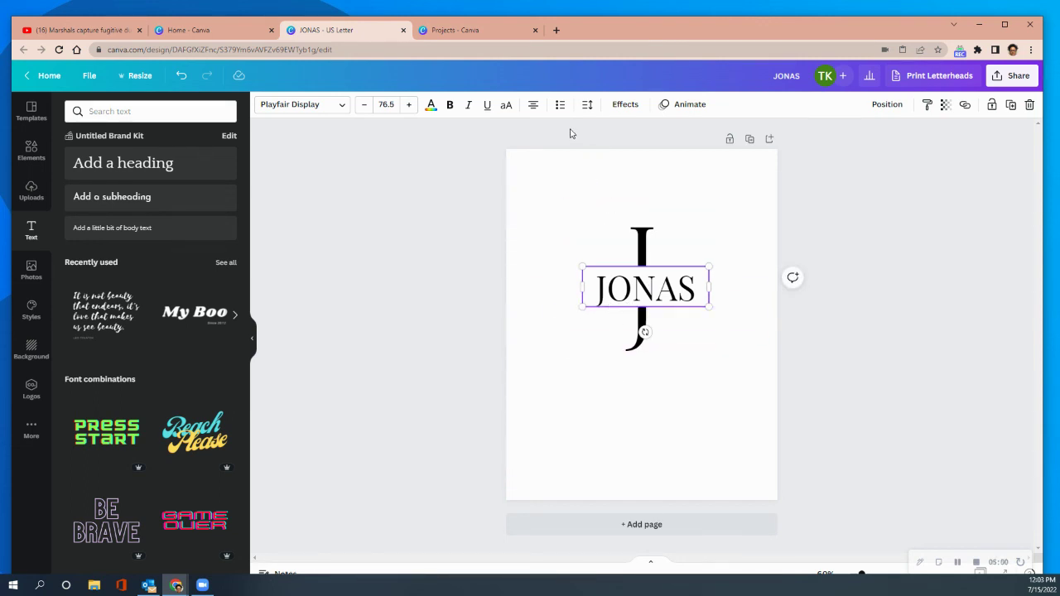
Step: Set JONAS's letter spacing to 68 and marquee-select all the monogram pieces
left_click(588, 105)
left_click_drag(623, 154, 631, 154)
left_click(695, 411)
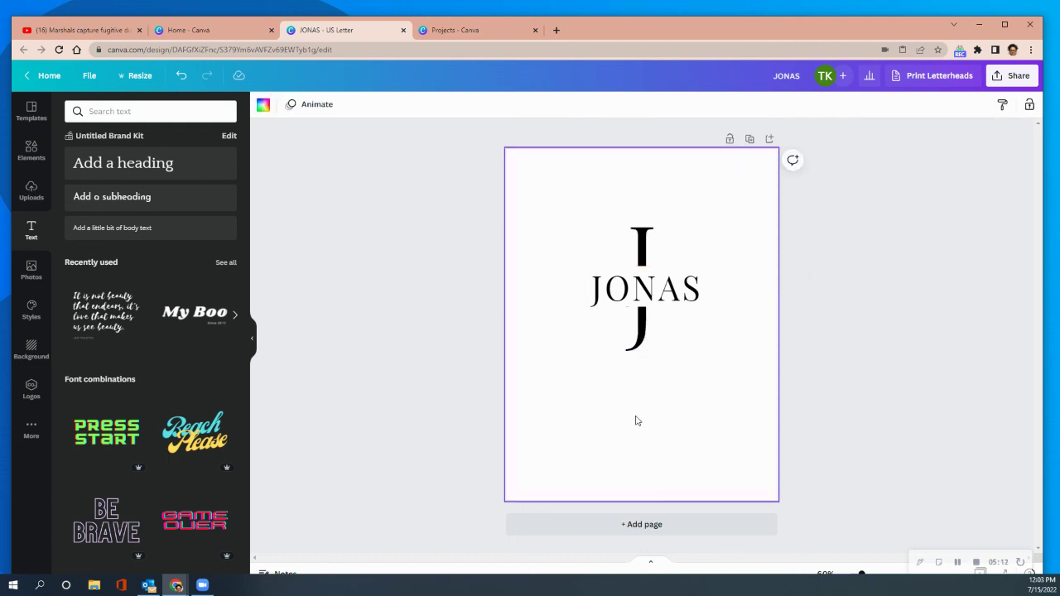
left_click_drag(554, 200, 734, 414)
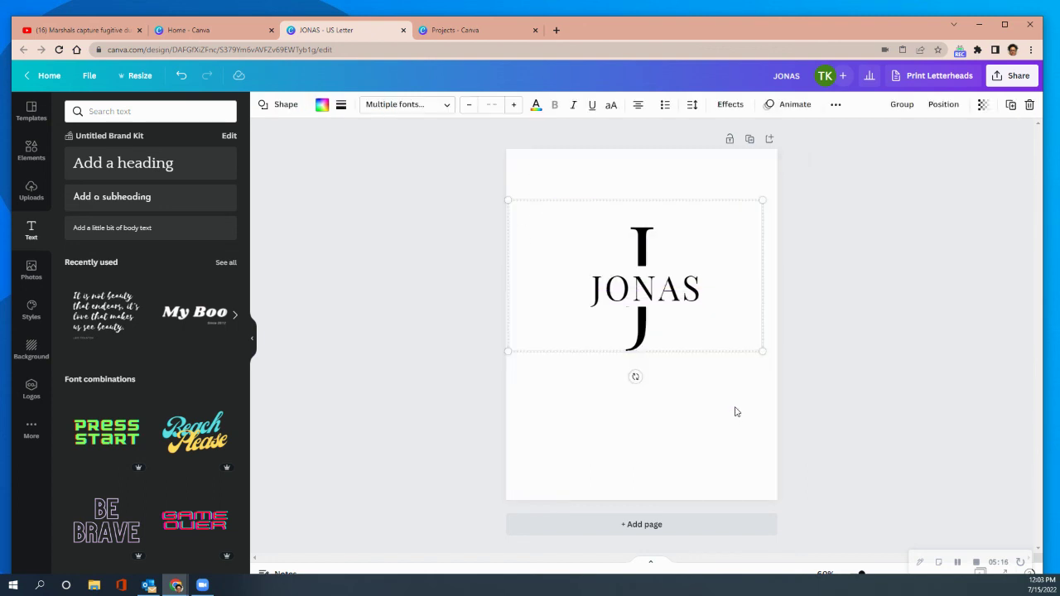